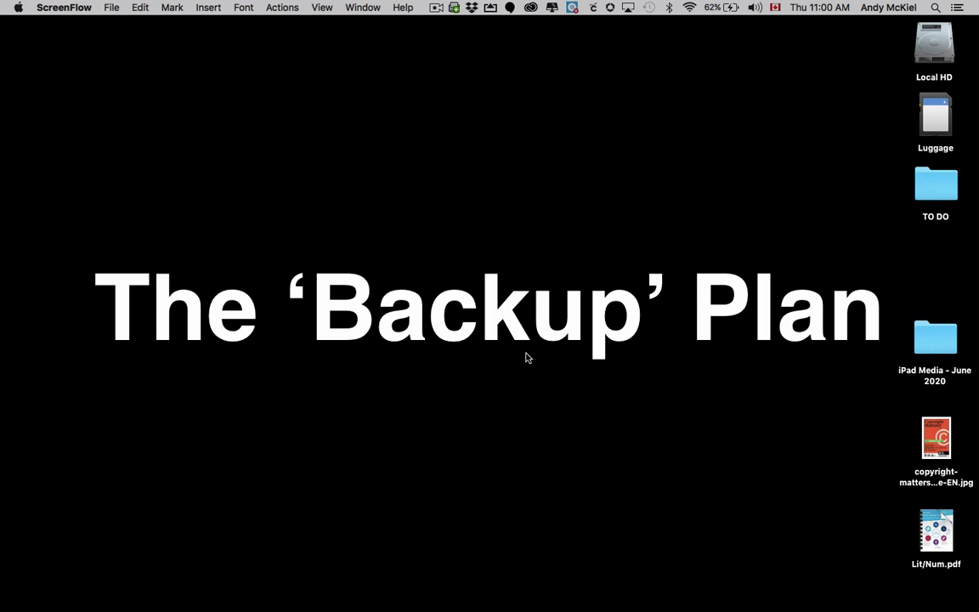
Bring up Chrome on the division site, expand Login, and switch to the Microsoft Office Home tab.
mouse_move(293, 607)
click(196, 605)
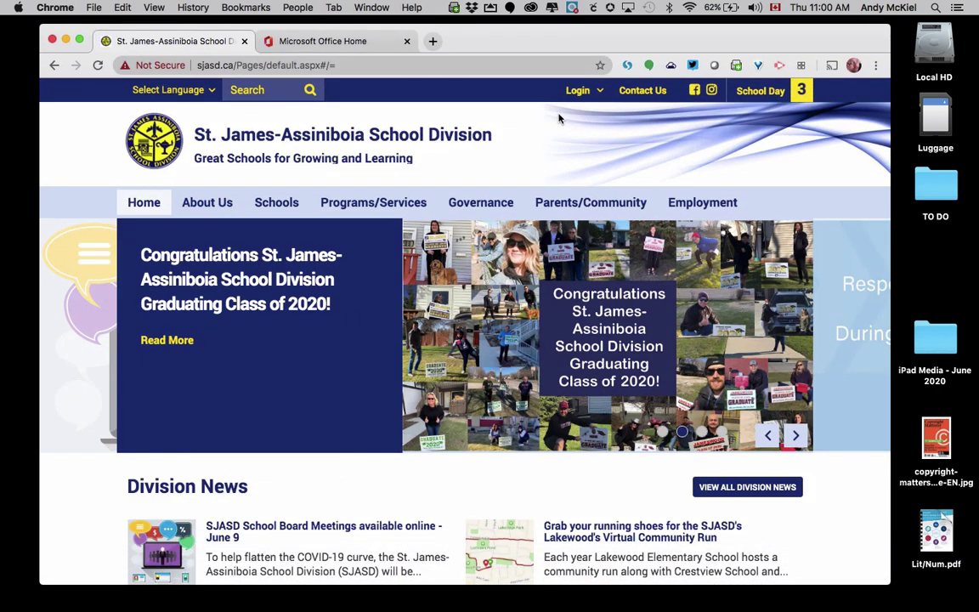
click(600, 94)
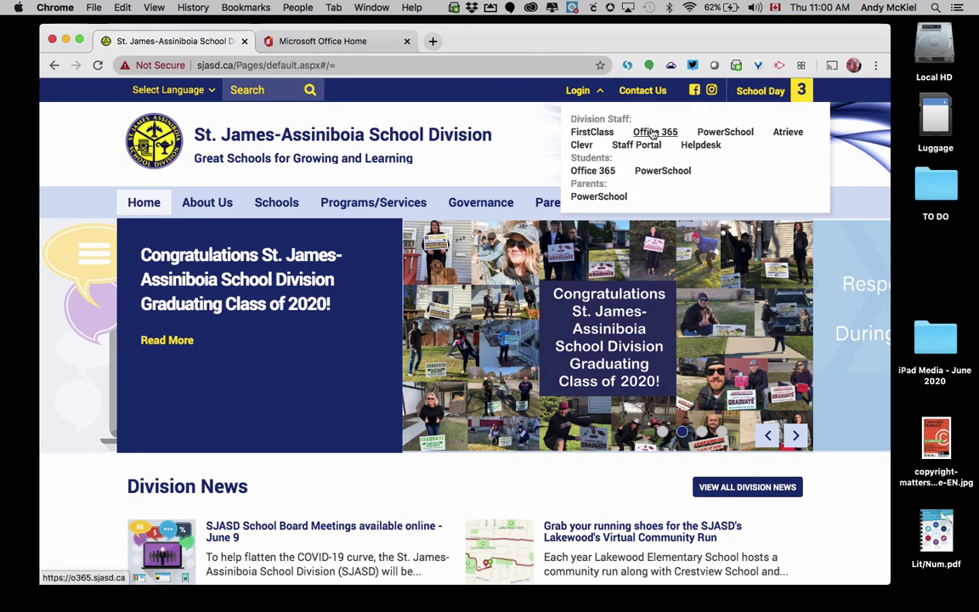
click(340, 39)
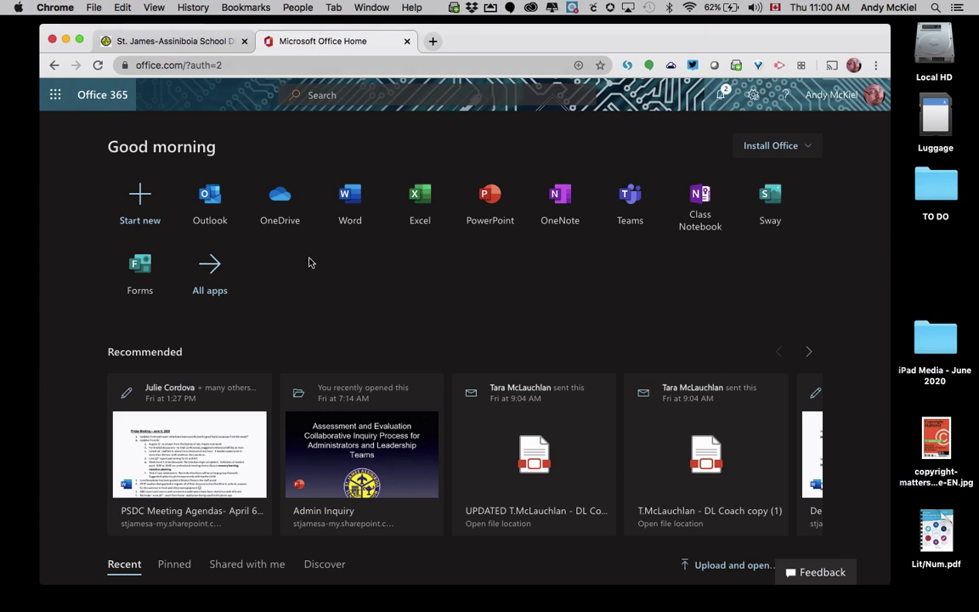
Open OneDrive and create a new folder named '2020 Classroom Computer'.
click(280, 199)
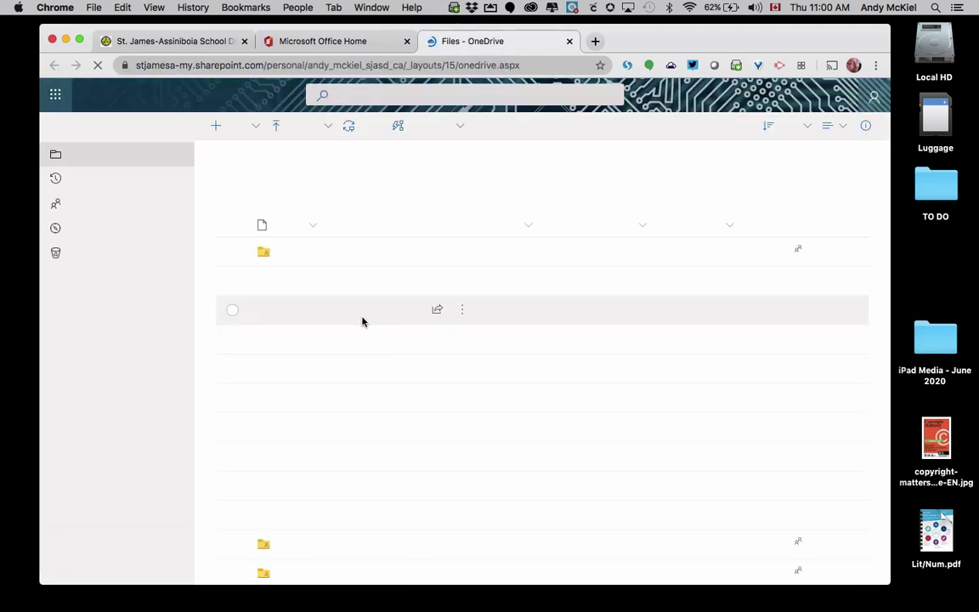
click(254, 126)
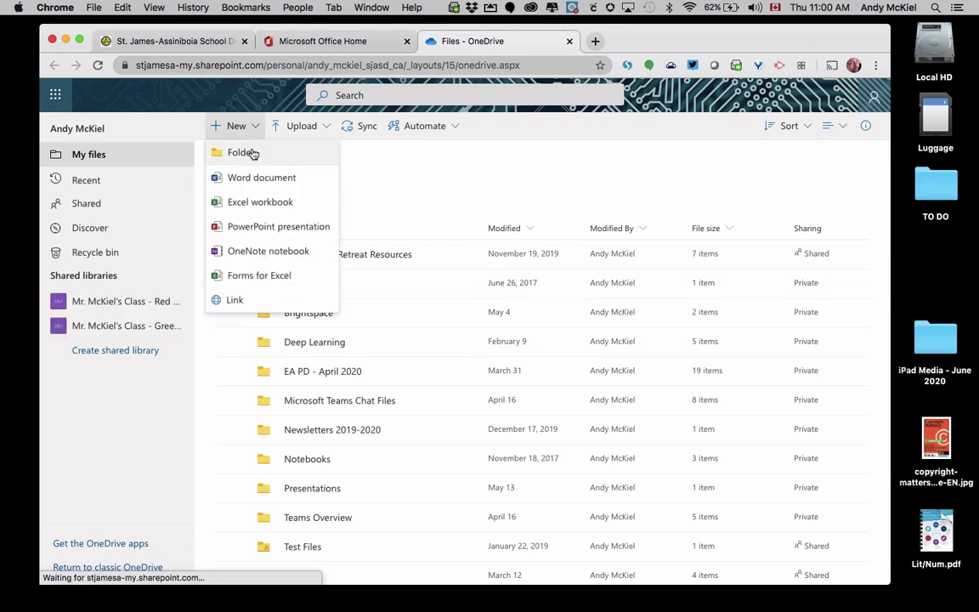
click(252, 152)
text(2)
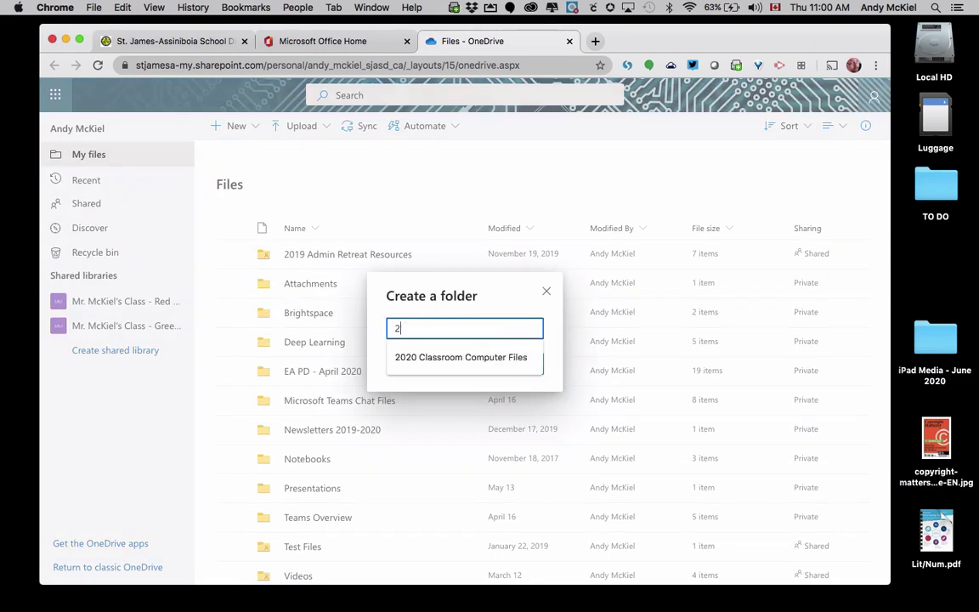
text(020 Classroom Computer)
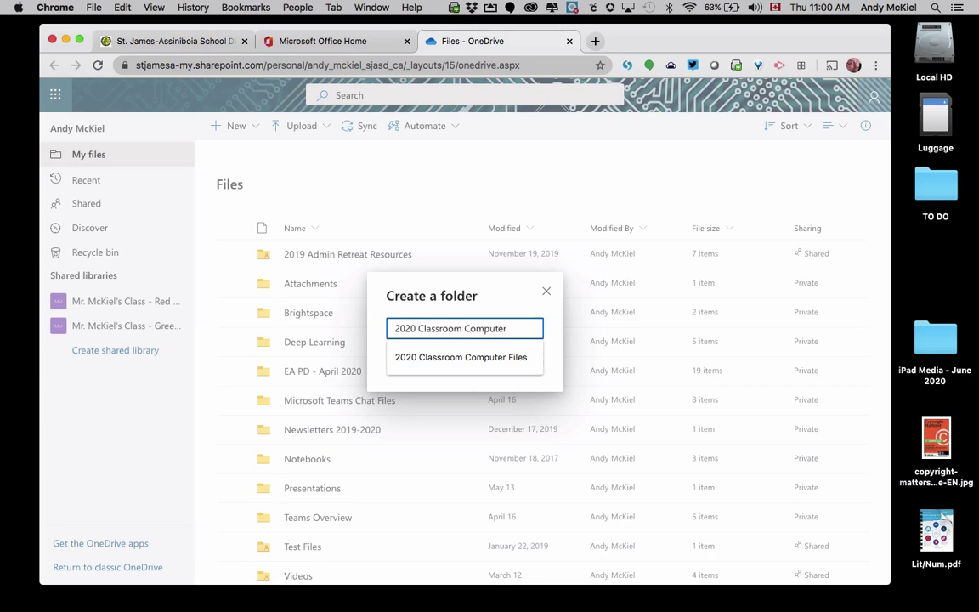
key(Return)
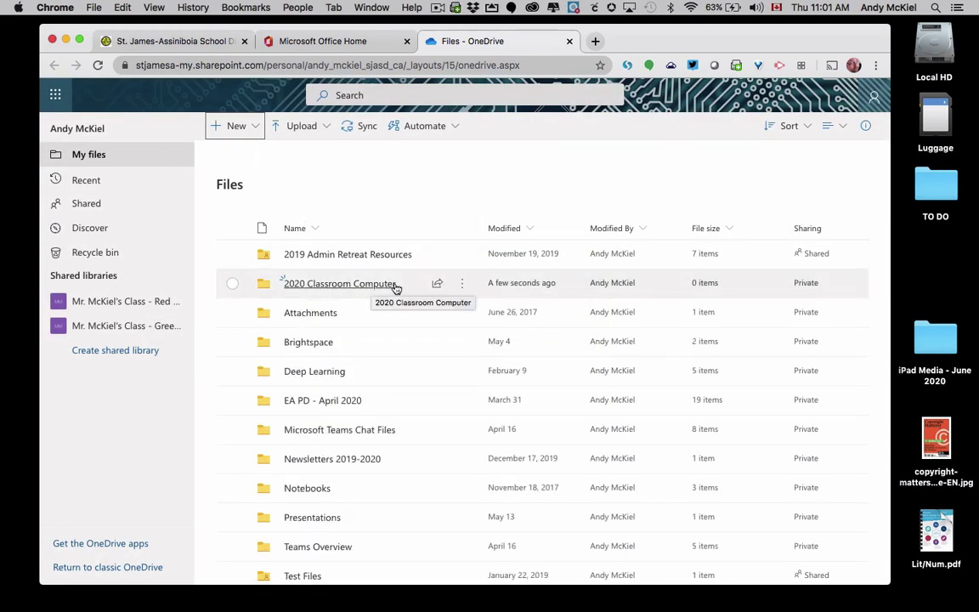
Open the '2020 Classroom Computer' folder.
click(324, 288)
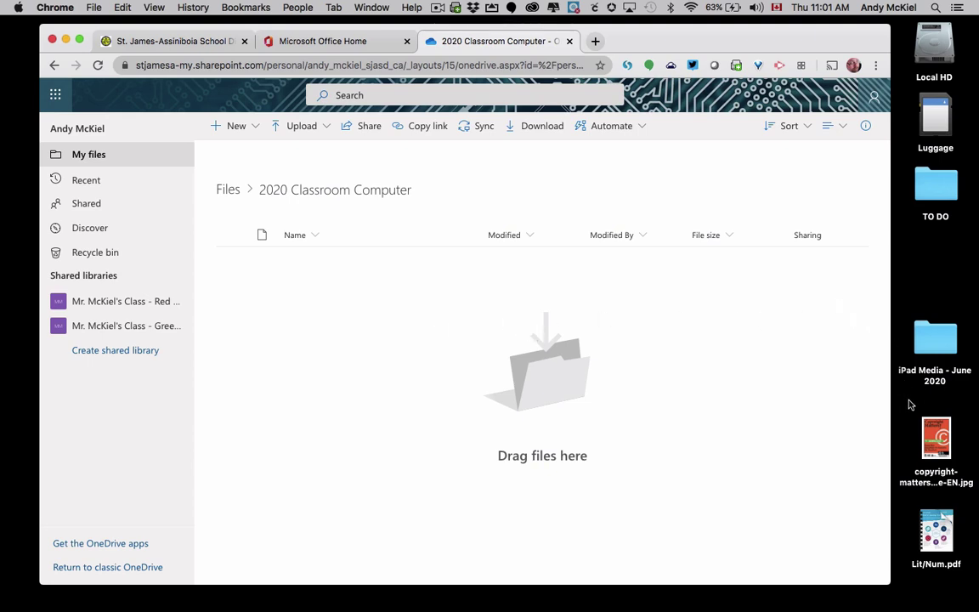
click(935, 435)
key(space)
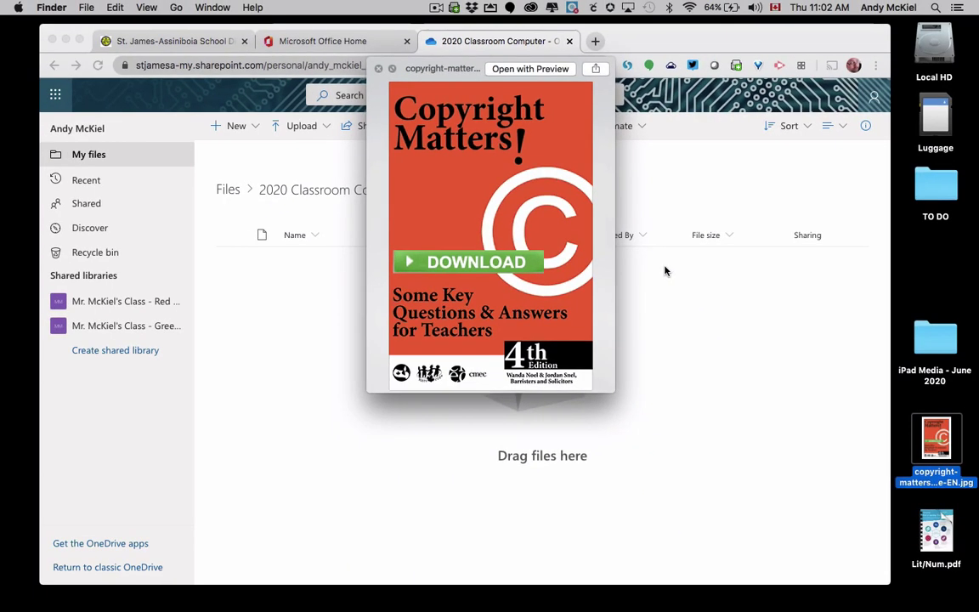
key(space)
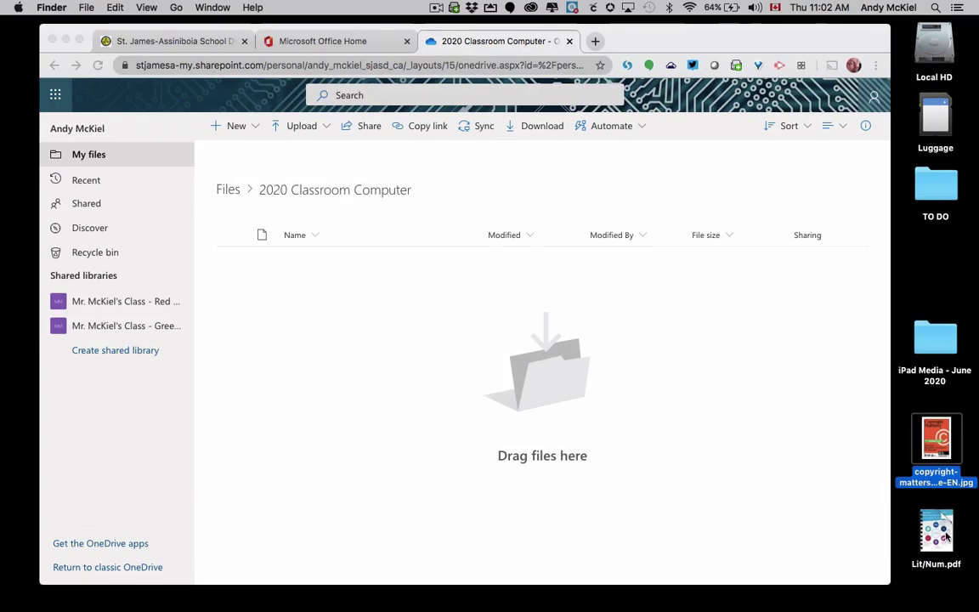
Drag Lit/Num.pdf from the desktop into the folder; OneDrive rejects its invalid name.
drag(951, 533, 662, 356)
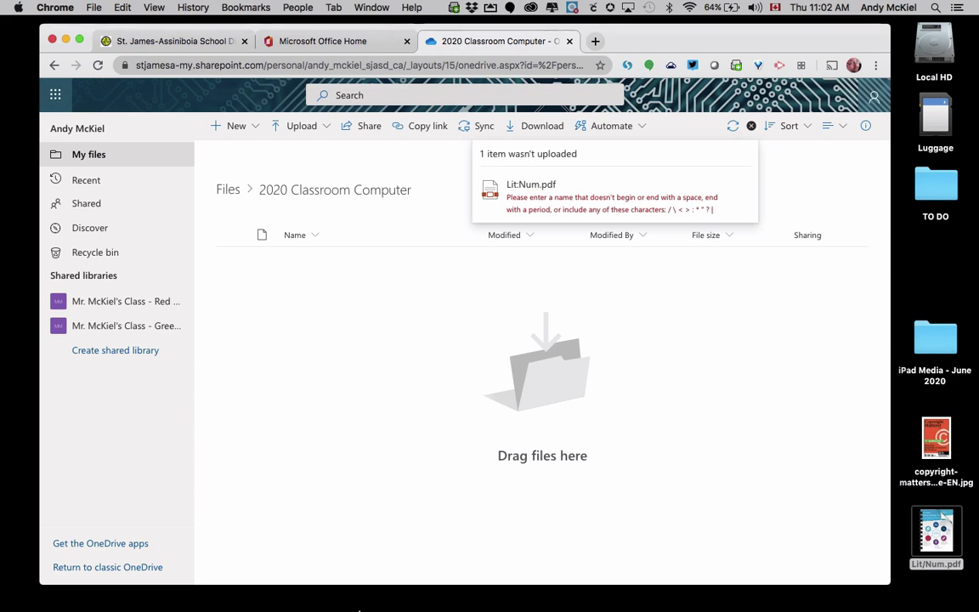
Open a Finder window and browse from the home folder to the Desktop folder.
mouse_move(317, 595)
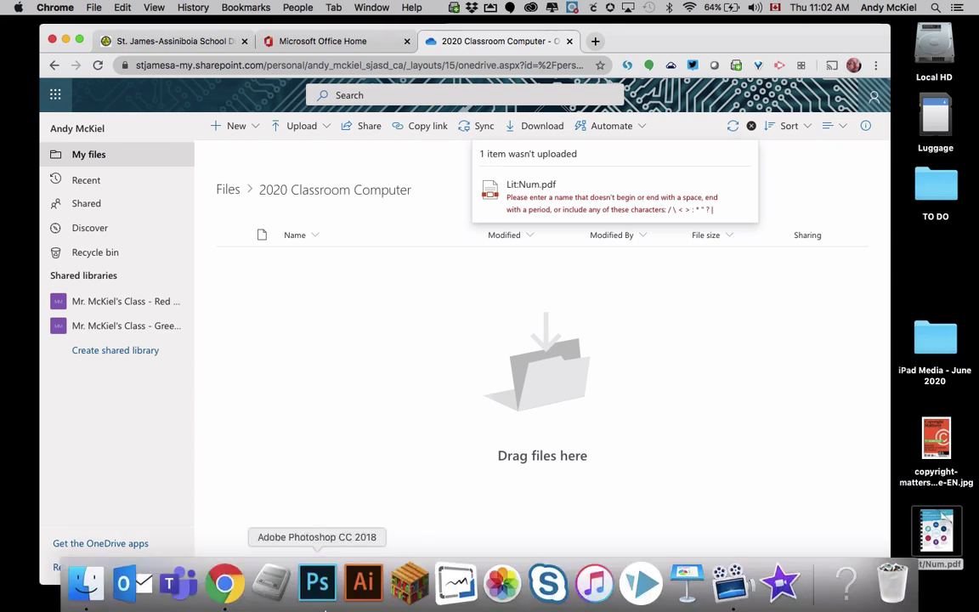
click(105, 595)
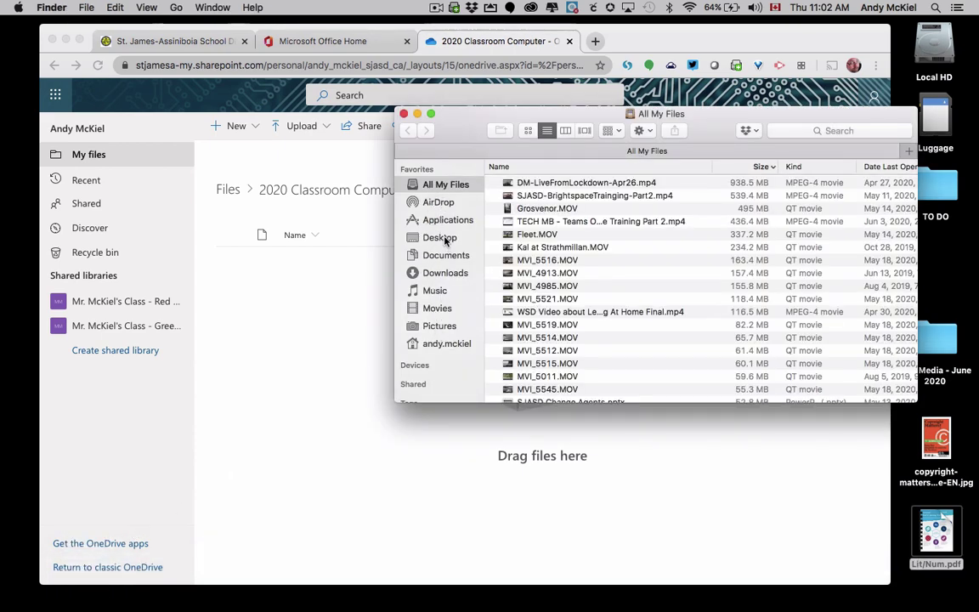
click(446, 344)
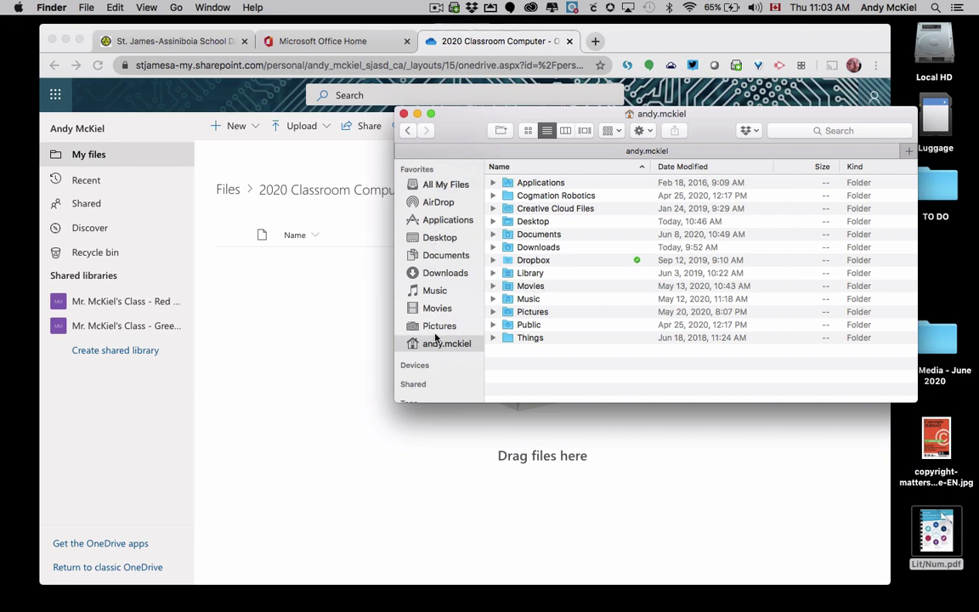
click(440, 237)
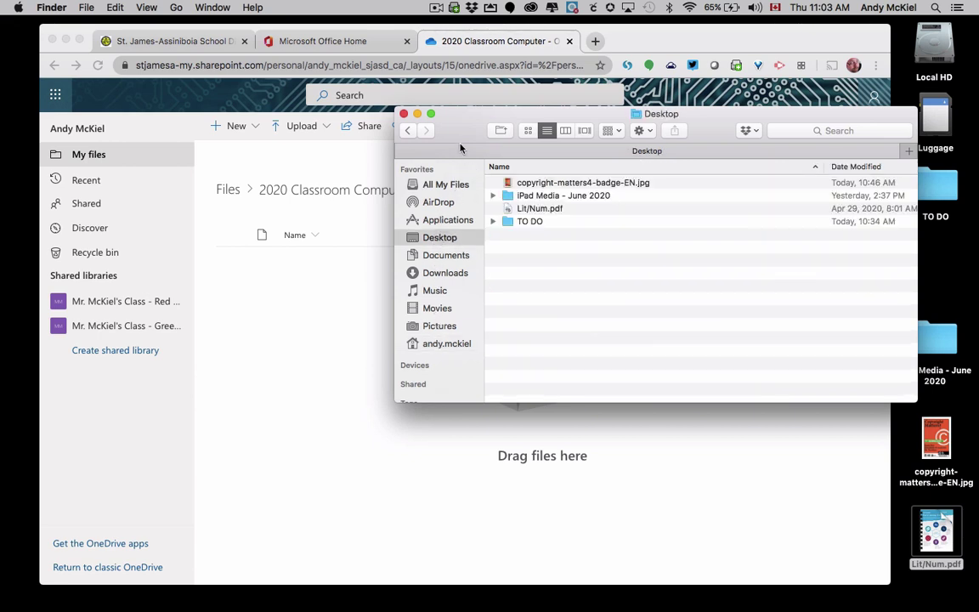
drag(462, 142, 466, 360)
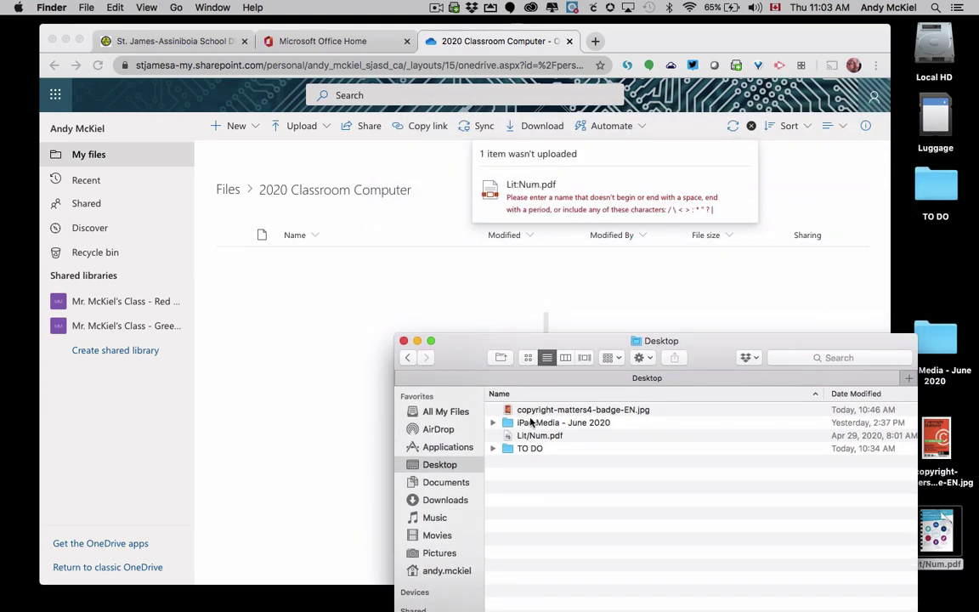
double_click(526, 424)
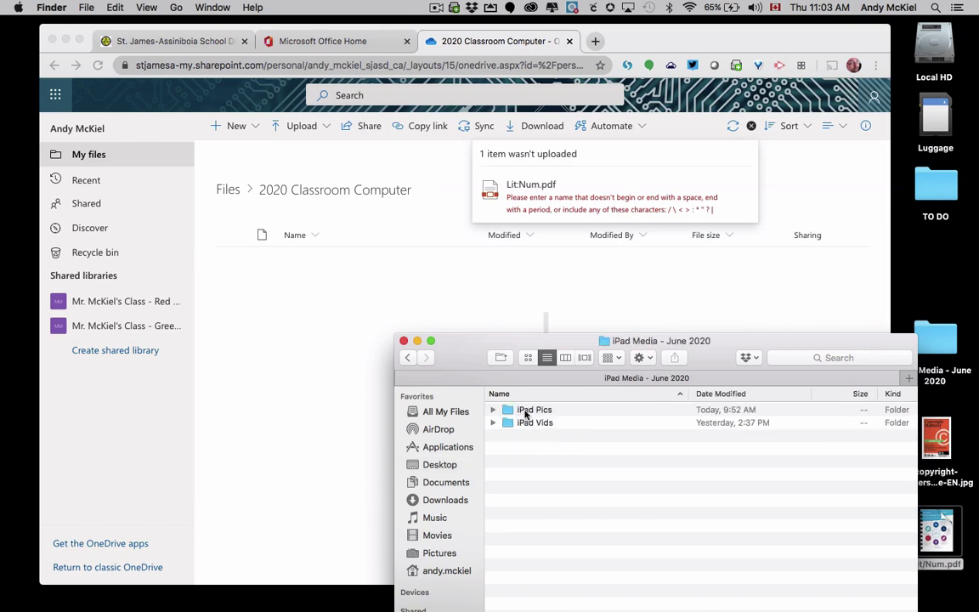
double_click(526, 411)
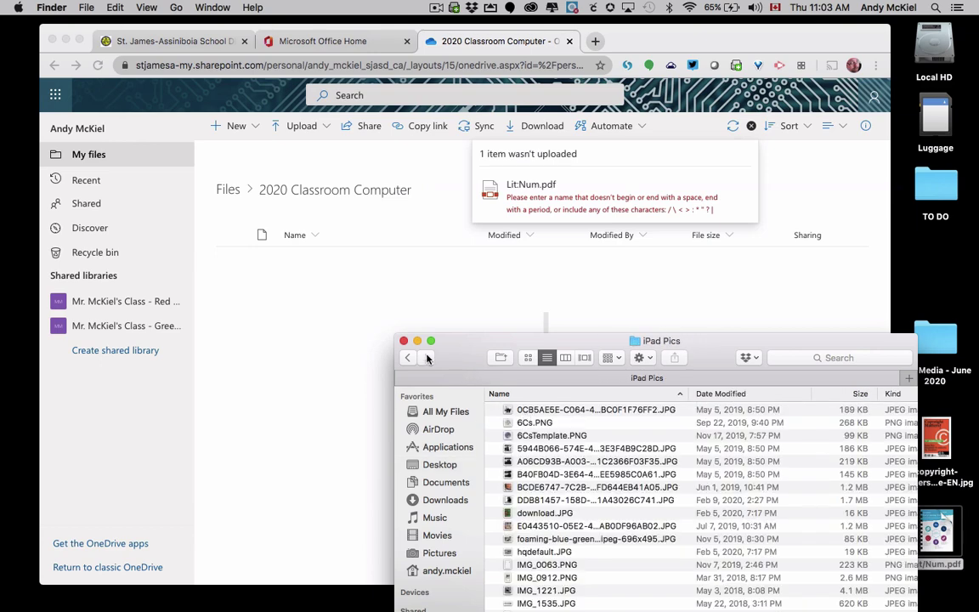
key(super+bracketleft)
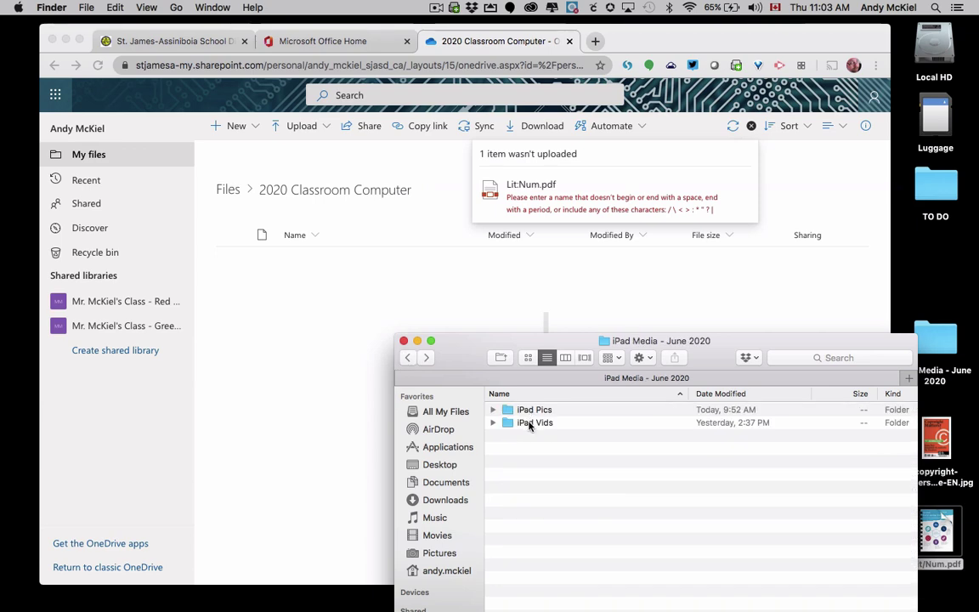
double_click(531, 423)
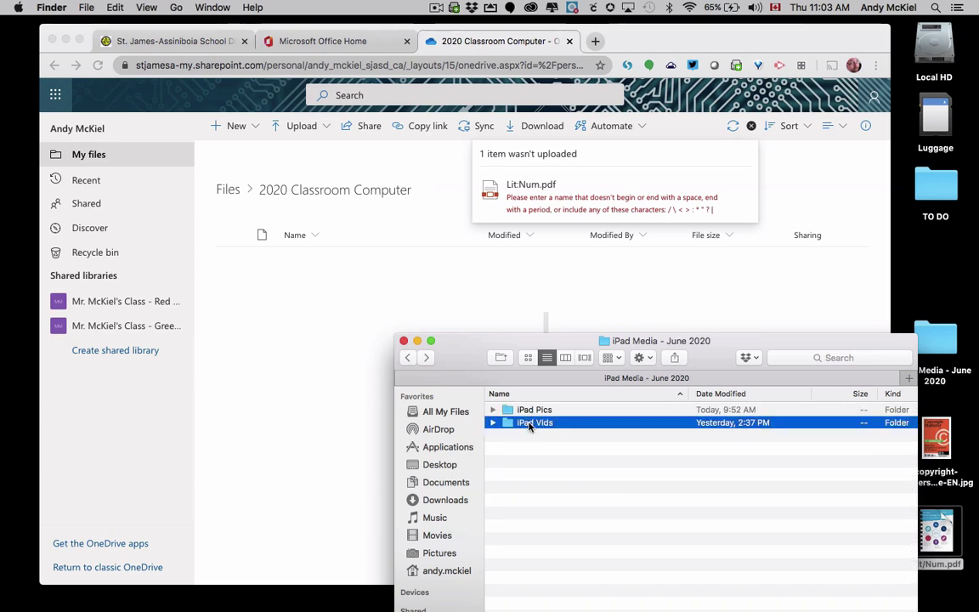
click(408, 360)
drag(413, 352, 433, 353)
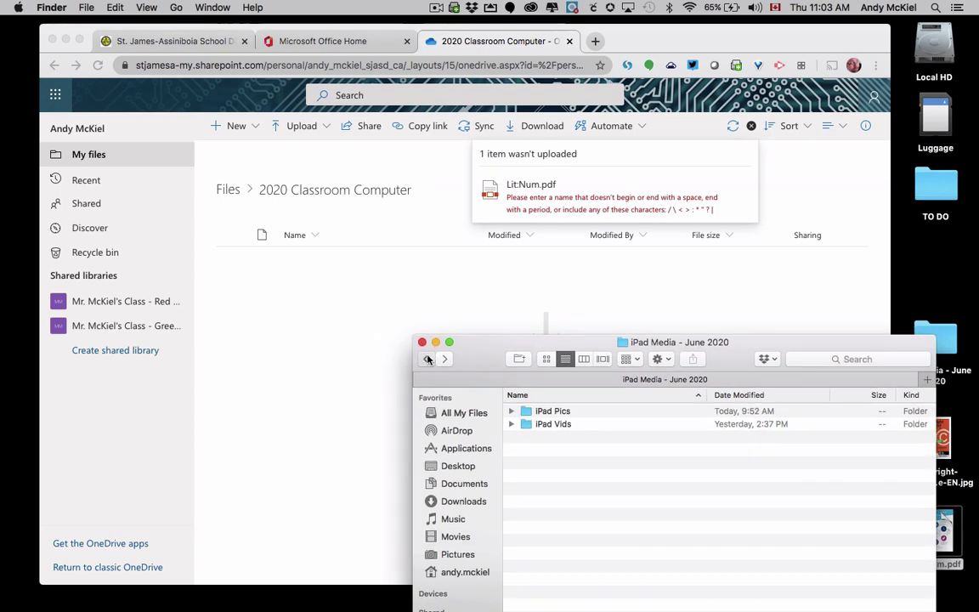
click(426, 359)
drag(537, 429, 476, 301)
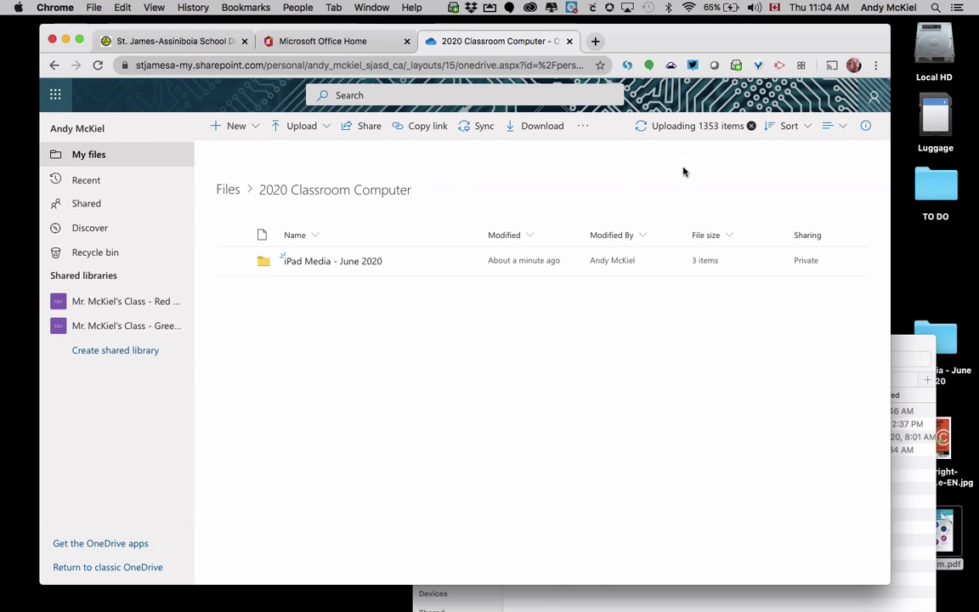
Open the Progress pane for the 1353-item upload.
click(676, 127)
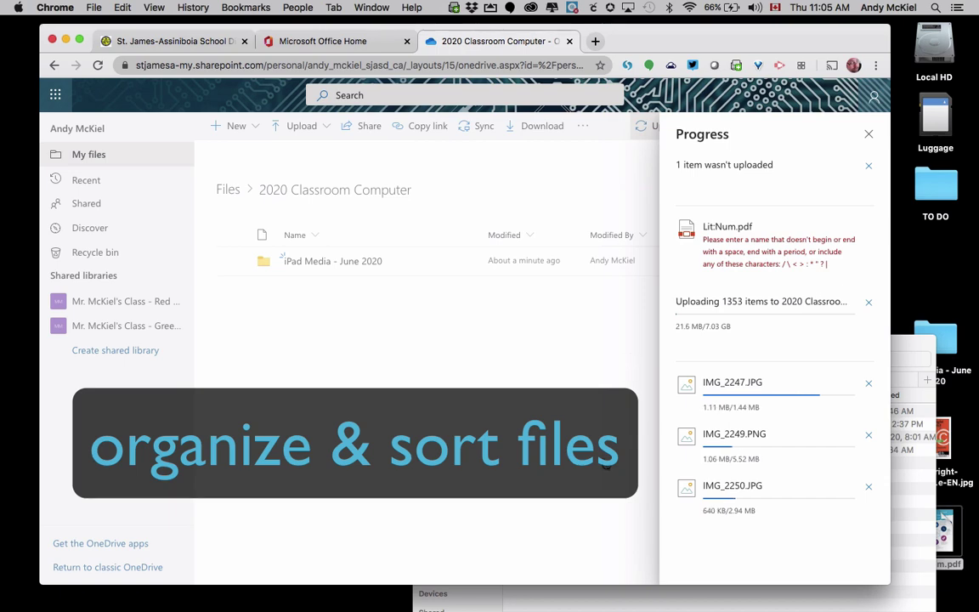
Move the Finder window higher and browse Documents, Movies, then Pictures.
click(563, 595)
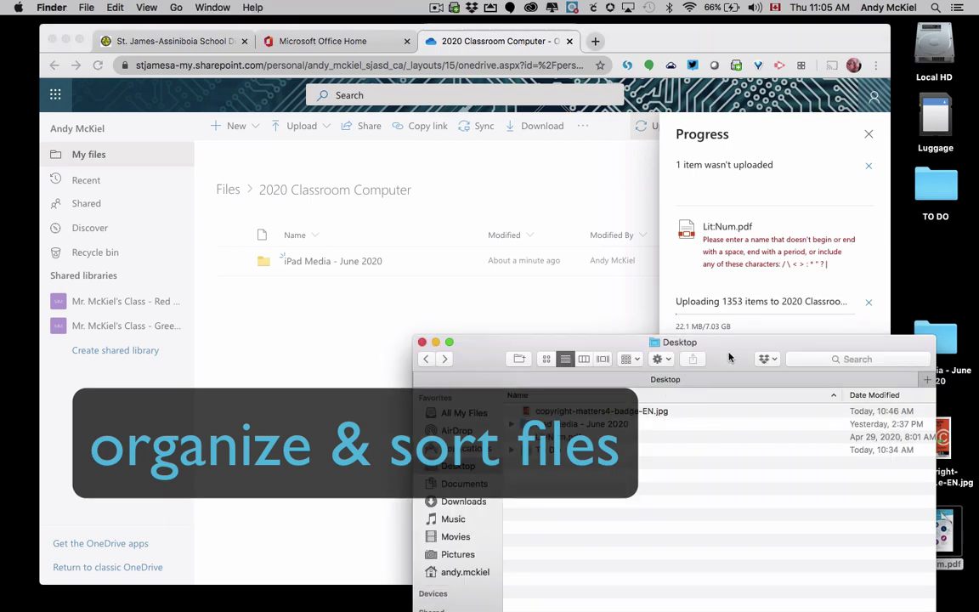
drag(732, 355, 736, 276)
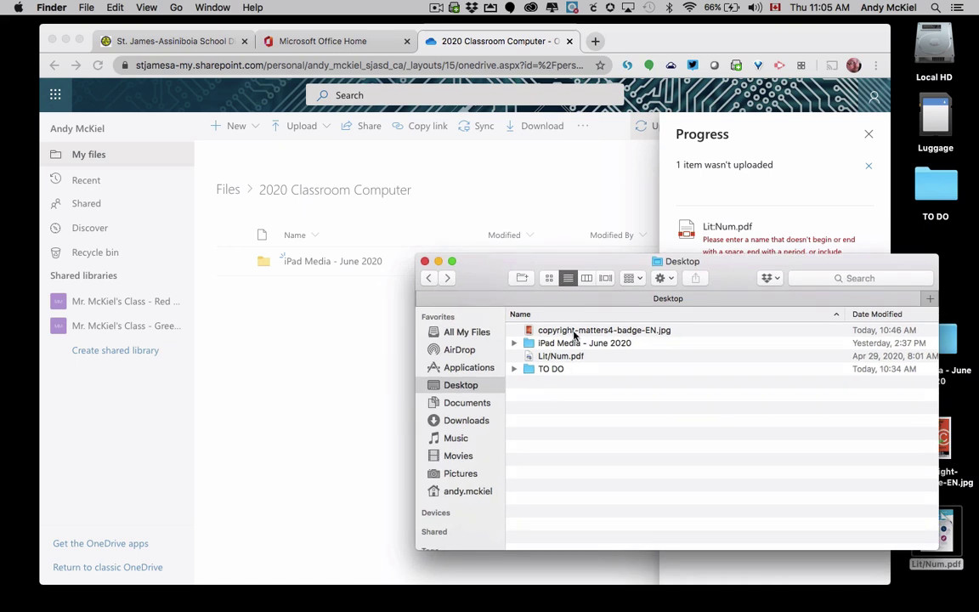
click(461, 403)
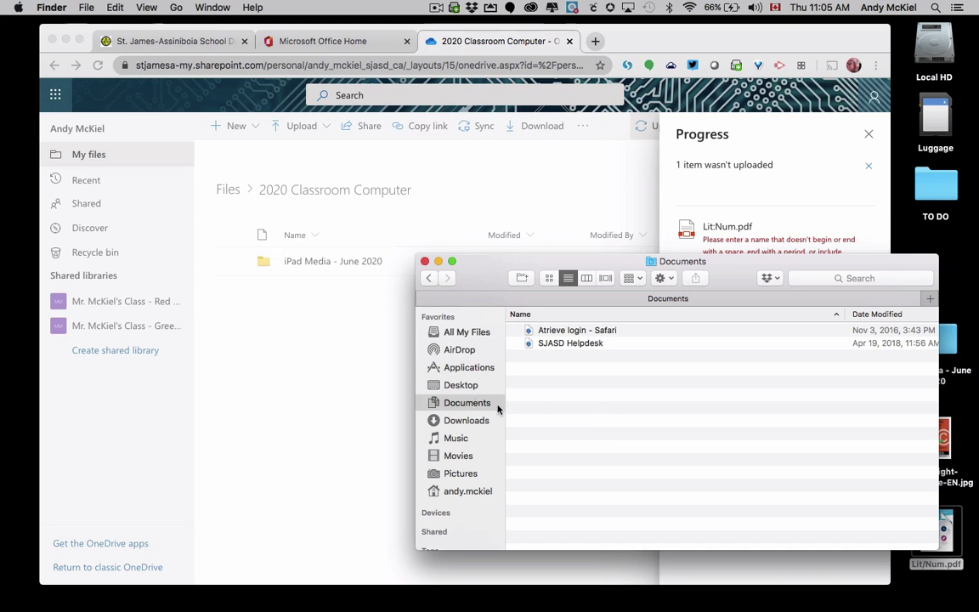
click(461, 459)
click(469, 478)
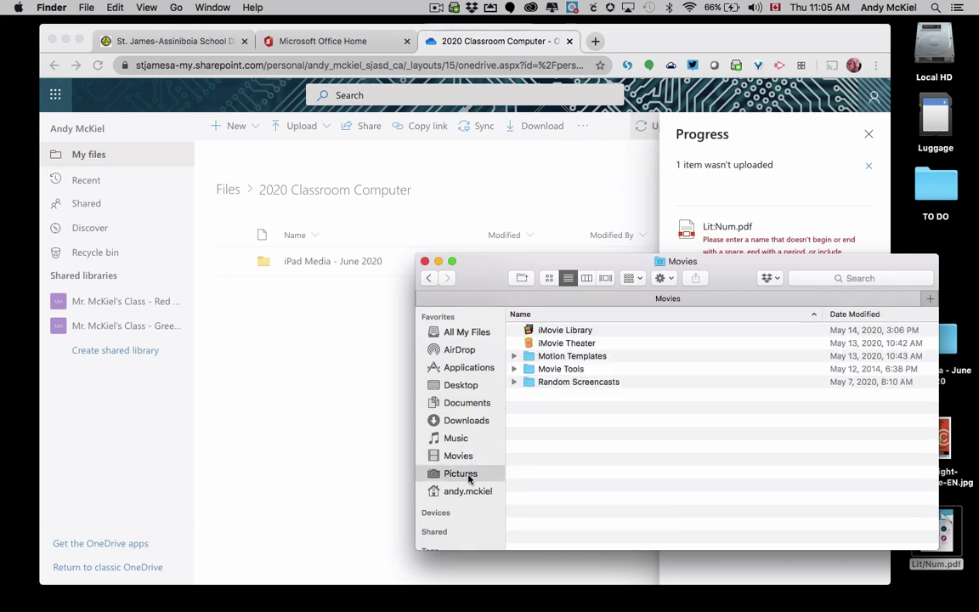